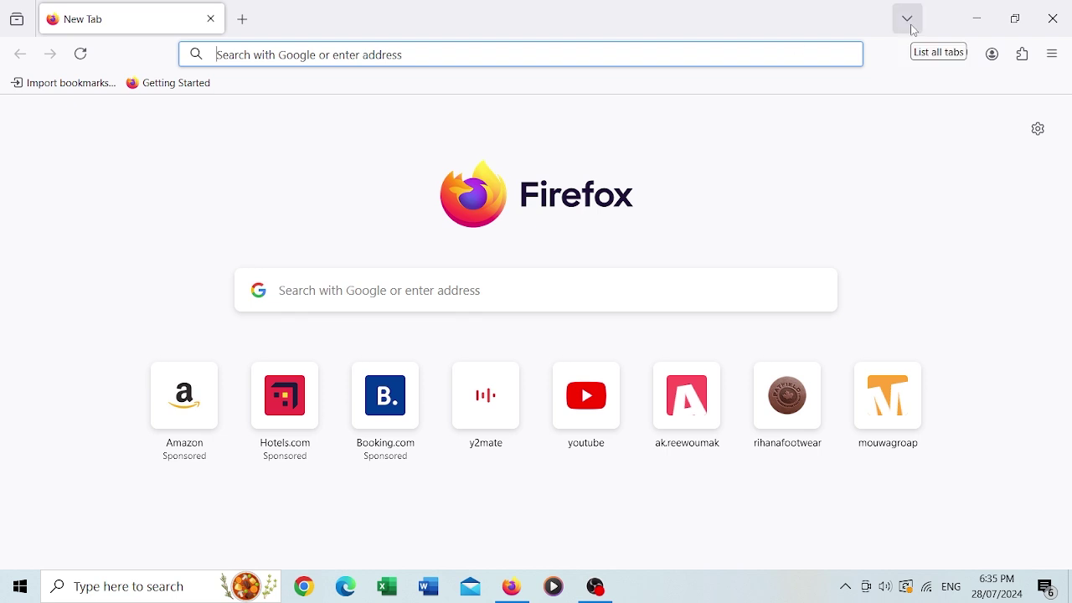
# Go to w3schools.com and open its login page
pyautogui.click(379, 54)
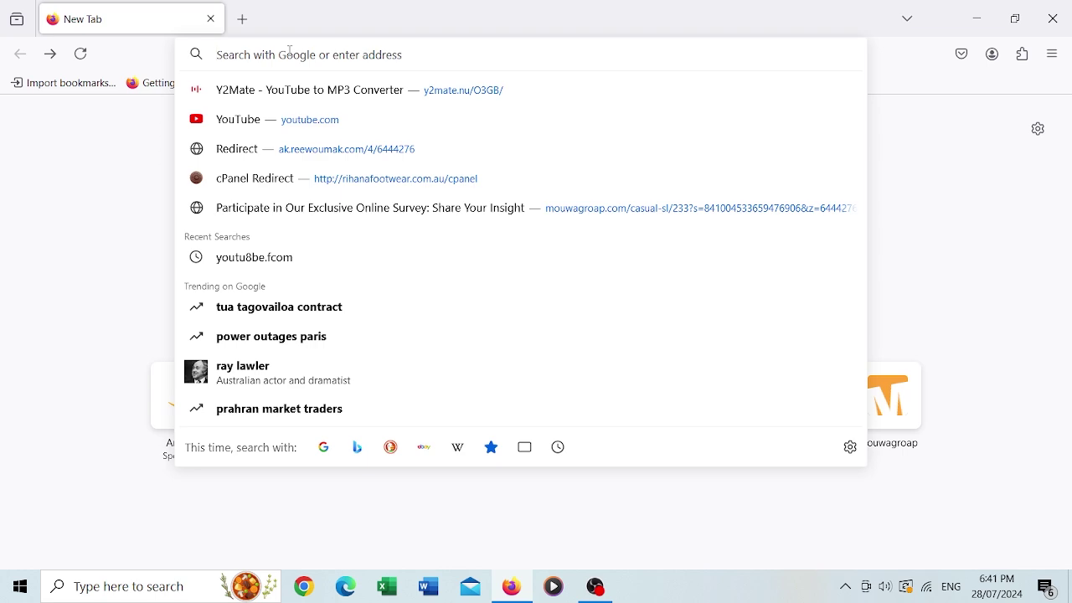
pyautogui.write('w3sc')
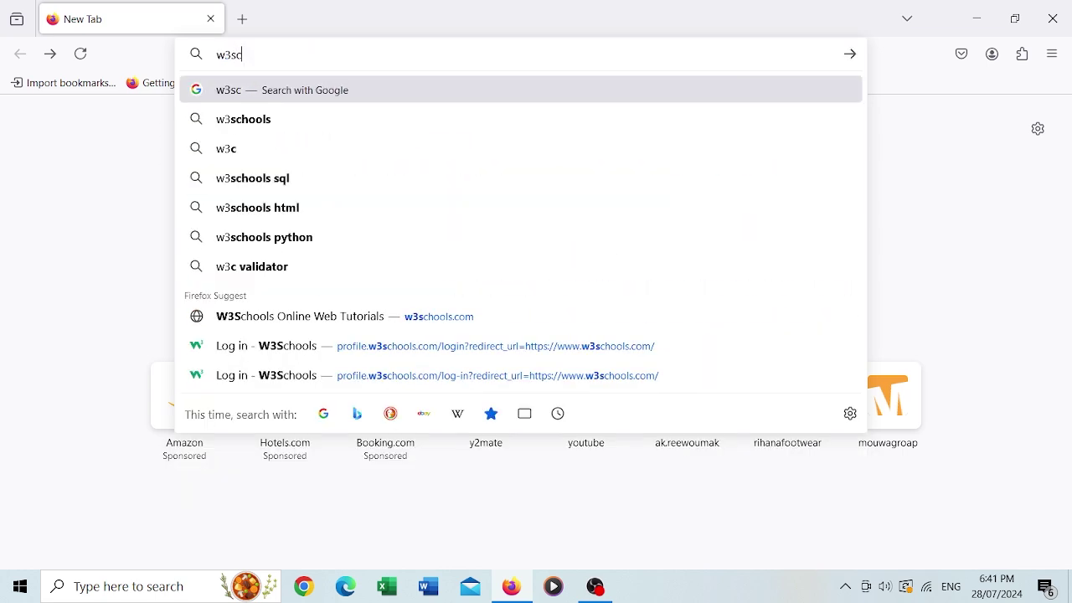
pyautogui.write('hools.com')
pyautogui.press('Return')
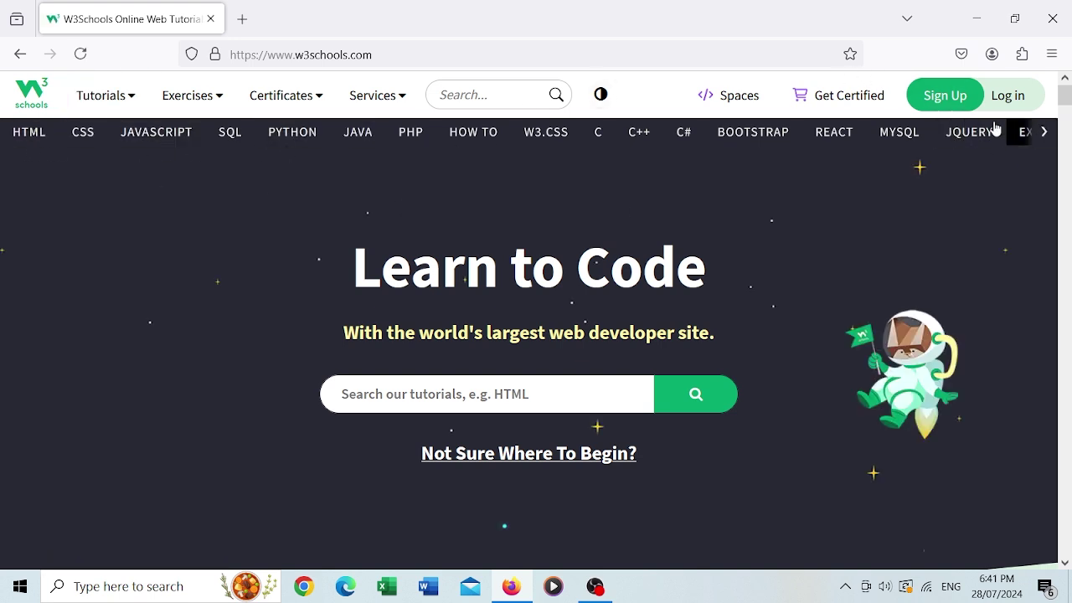
pyautogui.click(1007, 95)
# Enter the account e-mail and password, then submit the W3Schools login
pyautogui.click(792, 385)
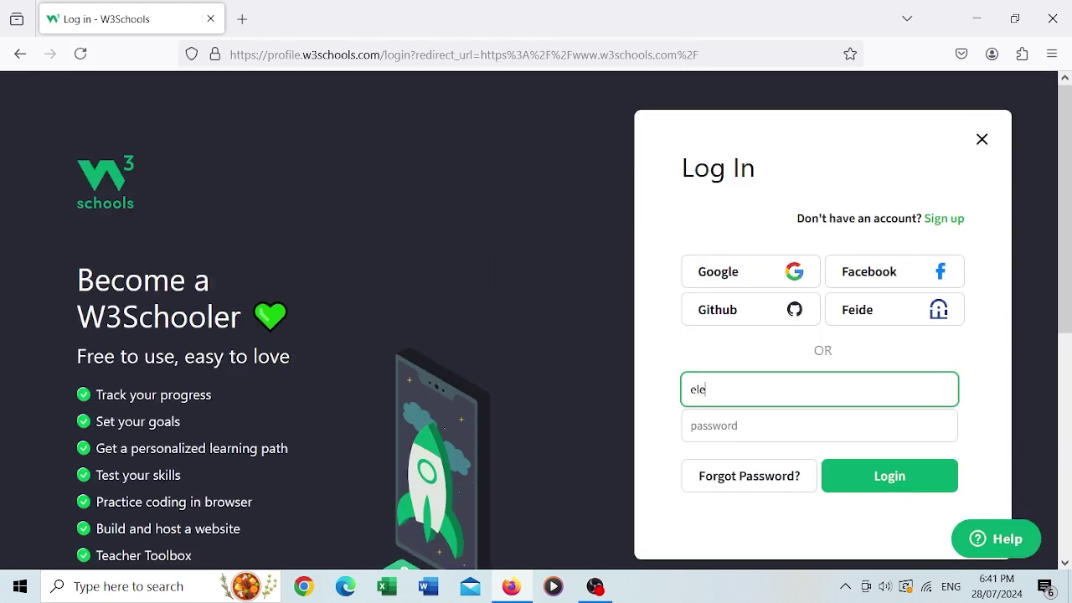
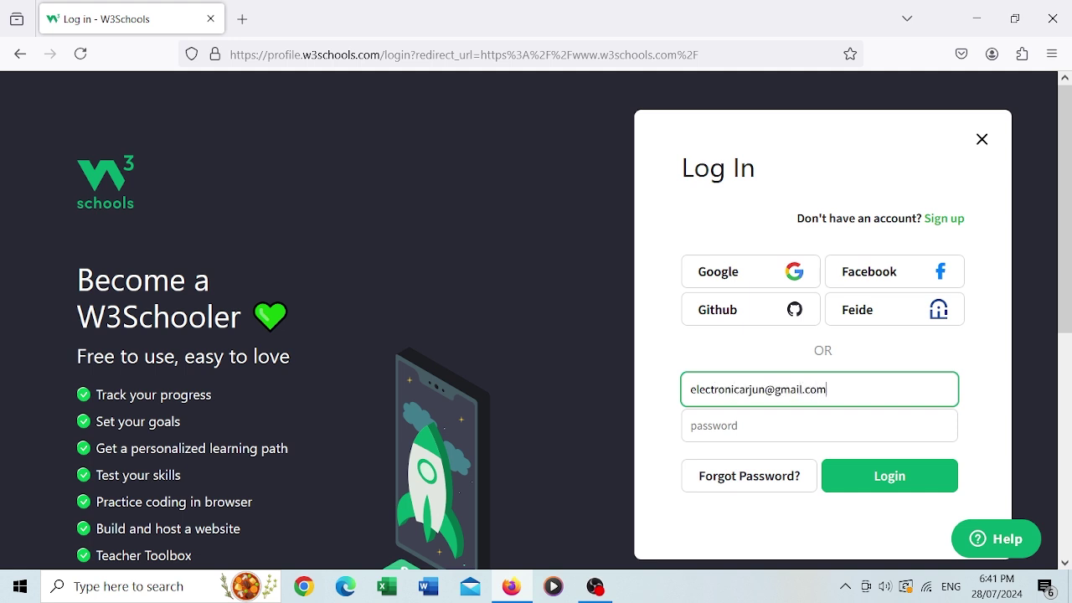
pyautogui.press('Tab')
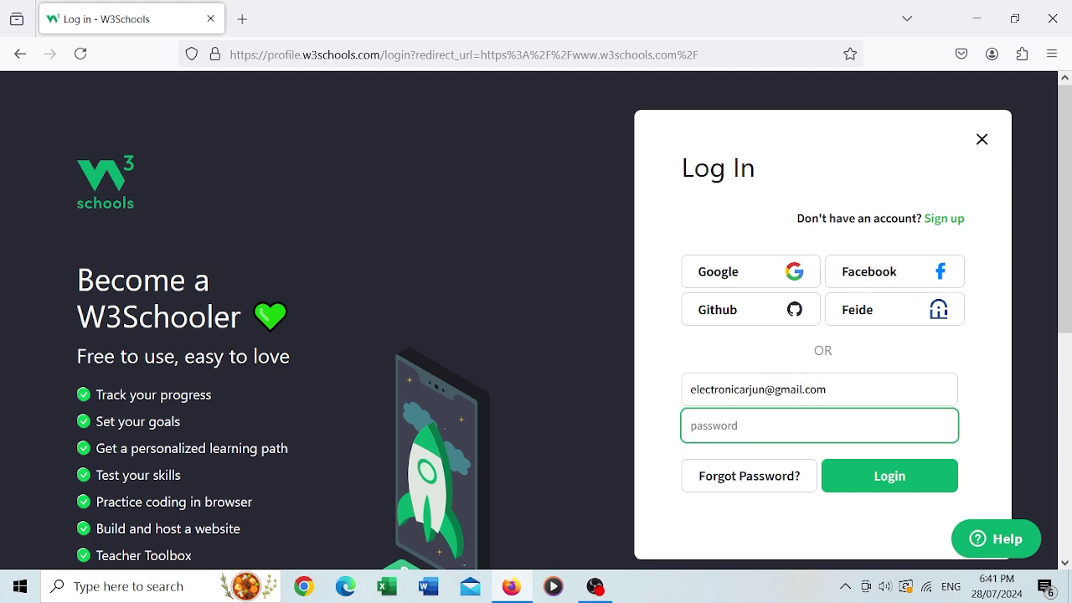
pyautogui.write('*******')
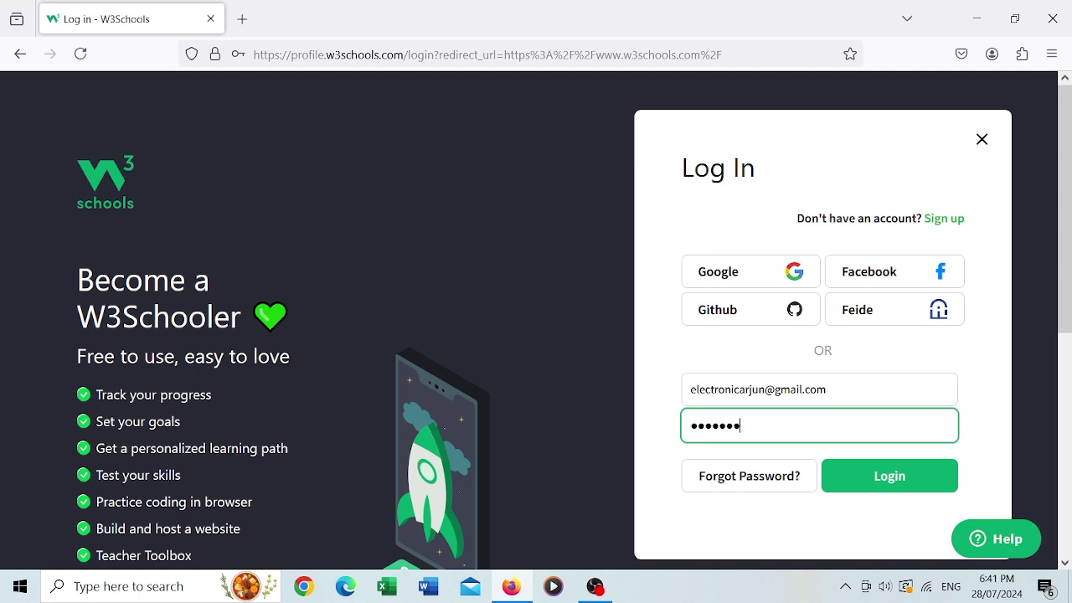
pyautogui.write('**')
pyautogui.click(904, 482)
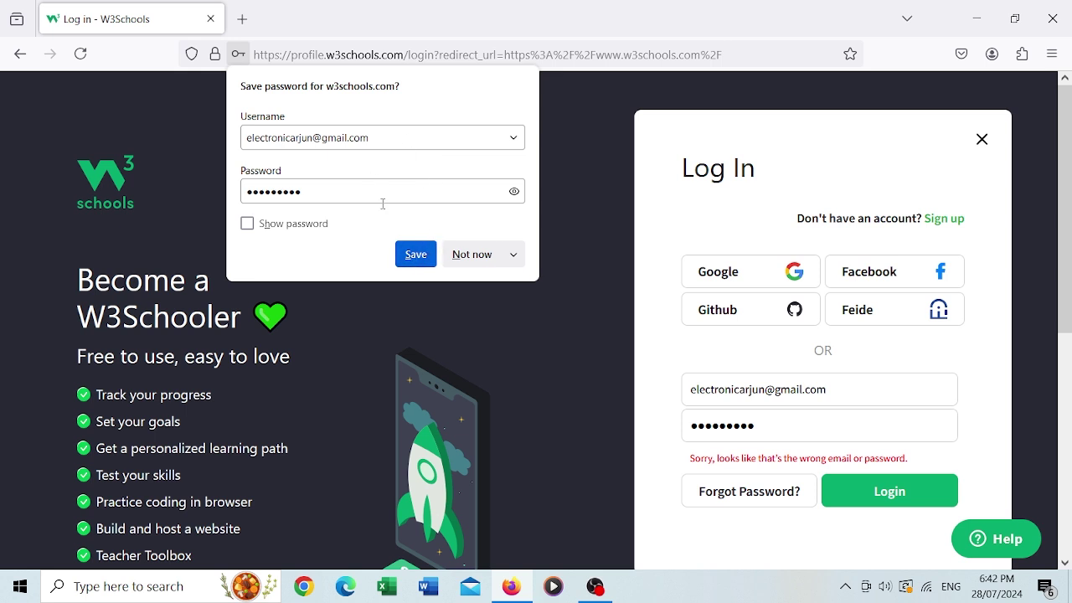
# Save the w3schools.com password in Firefox, close the login panel, and close the browser window
pyautogui.click(416, 255)
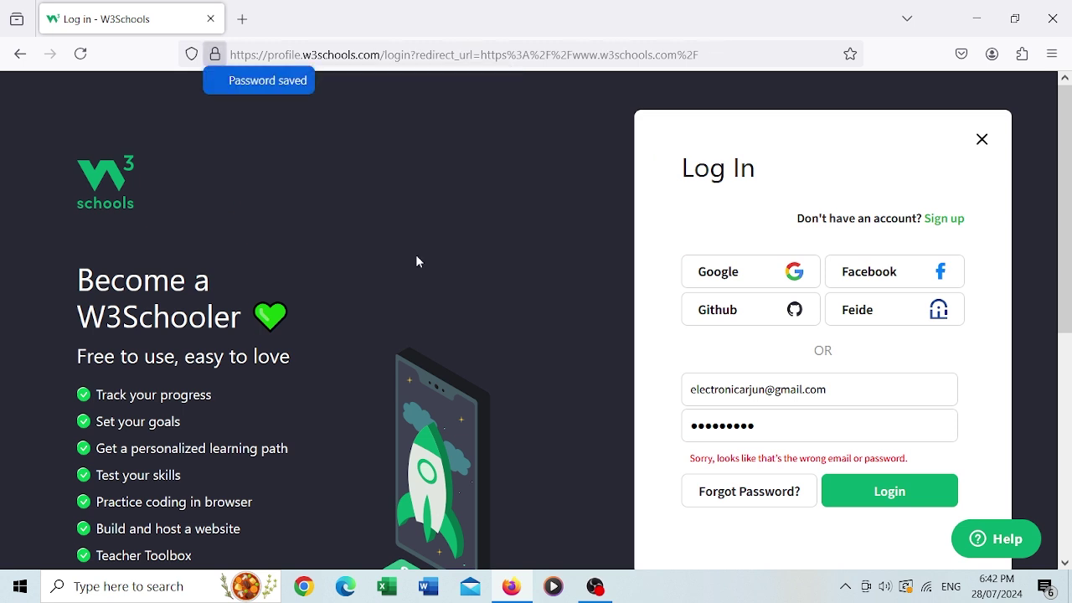
pyautogui.click(982, 139)
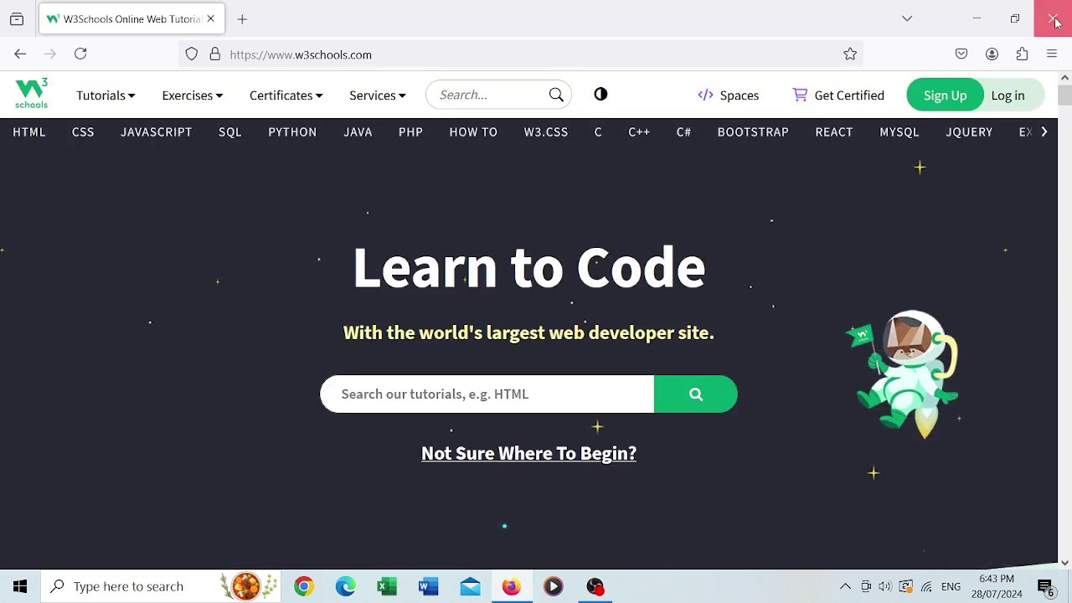
pyautogui.click(1052, 19)
# Reopen Firefox from the taskbar and go to Settings from the ☰ menu
pyautogui.click(505, 593)
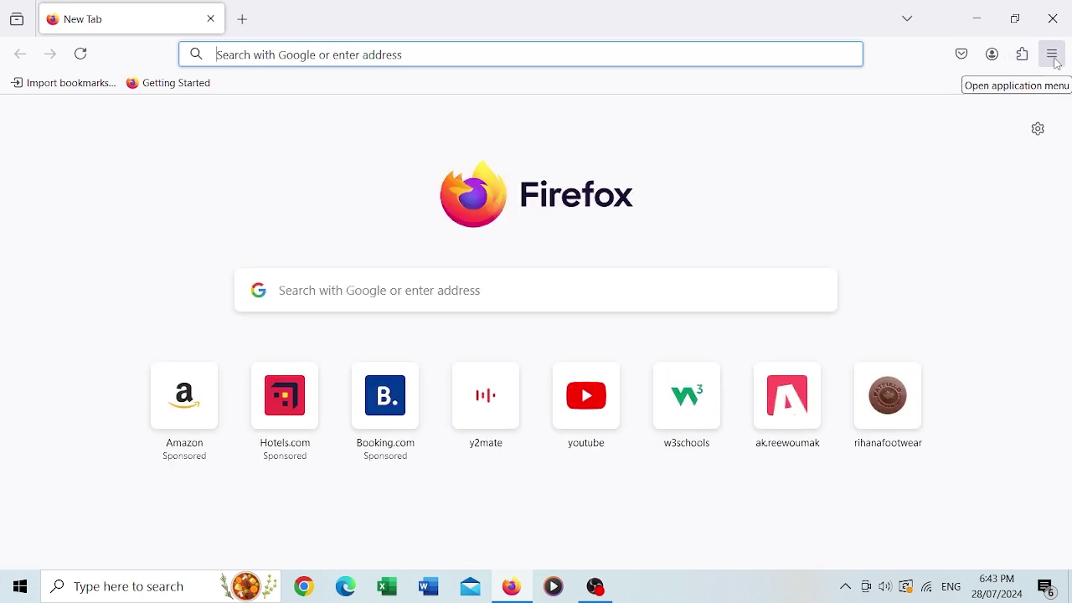
pyautogui.click(1055, 59)
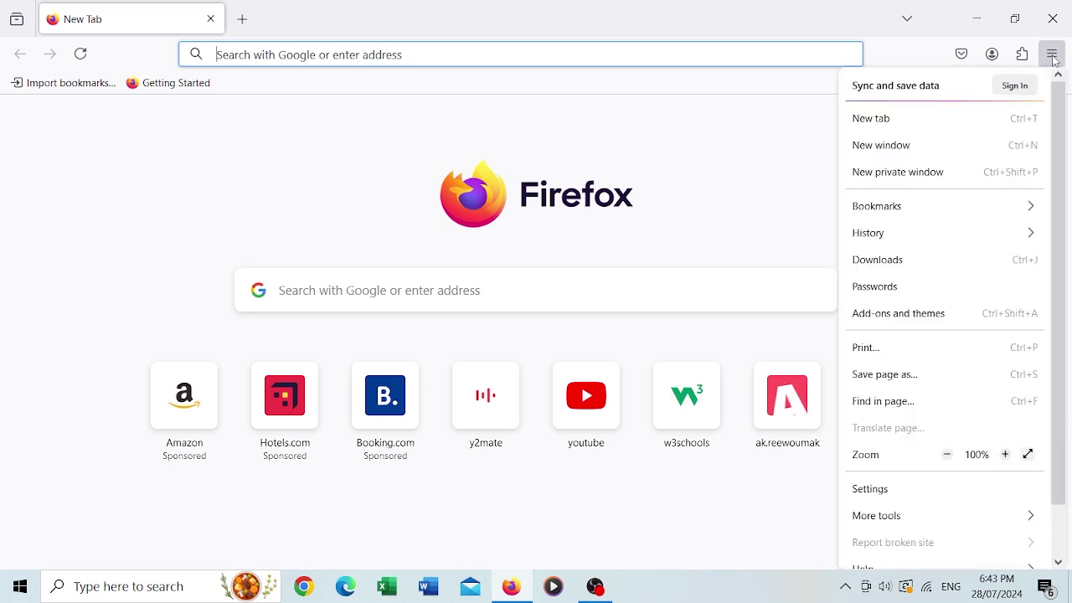
pyautogui.click(871, 488)
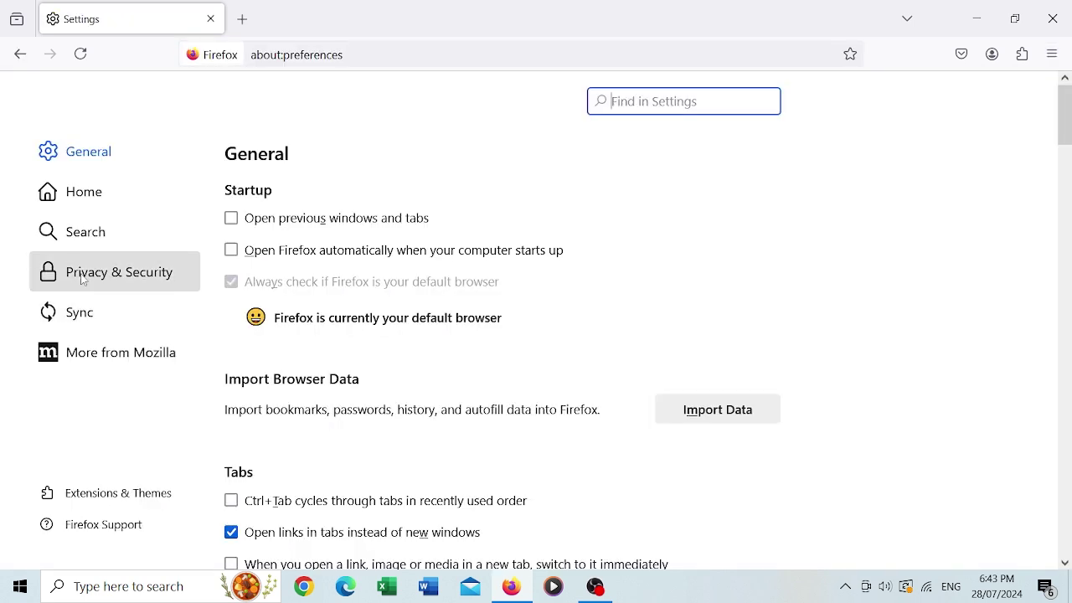
# Show Privacy & Security settings, scrolled down to the Passwords section
pyautogui.click(138, 281)
pyautogui.scroll(-2, 1065, 157)
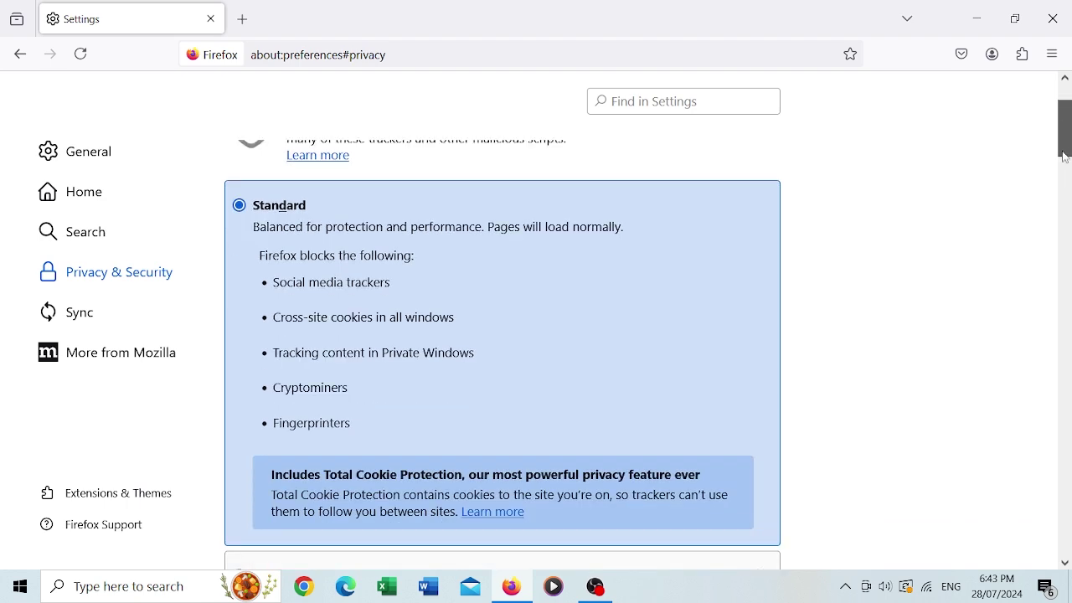
pyautogui.moveTo(1065, 157); pyautogui.dragTo(1059, 249)
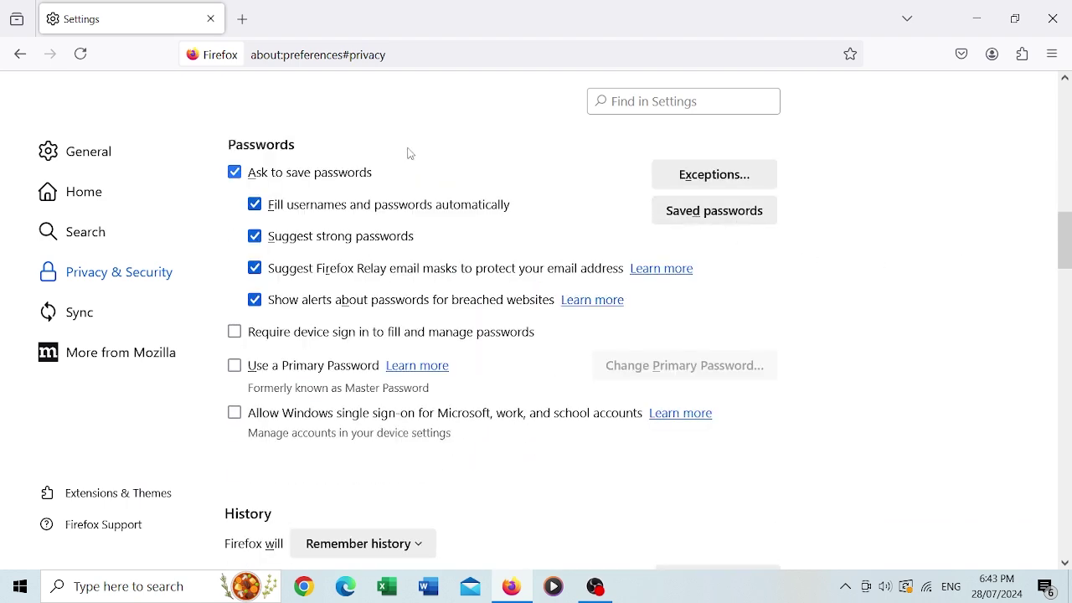
pyautogui.moveTo(1065, 248); pyautogui.dragTo(1065, 211)
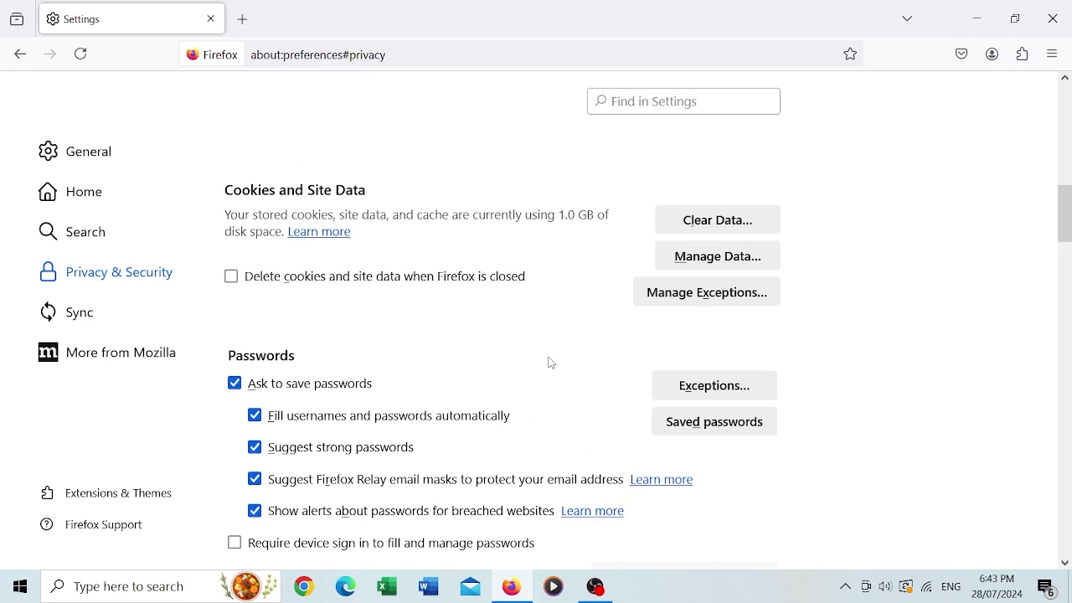
# Open Saved passwords in a new tab and view the login.live.com entry
pyautogui.click(689, 423)
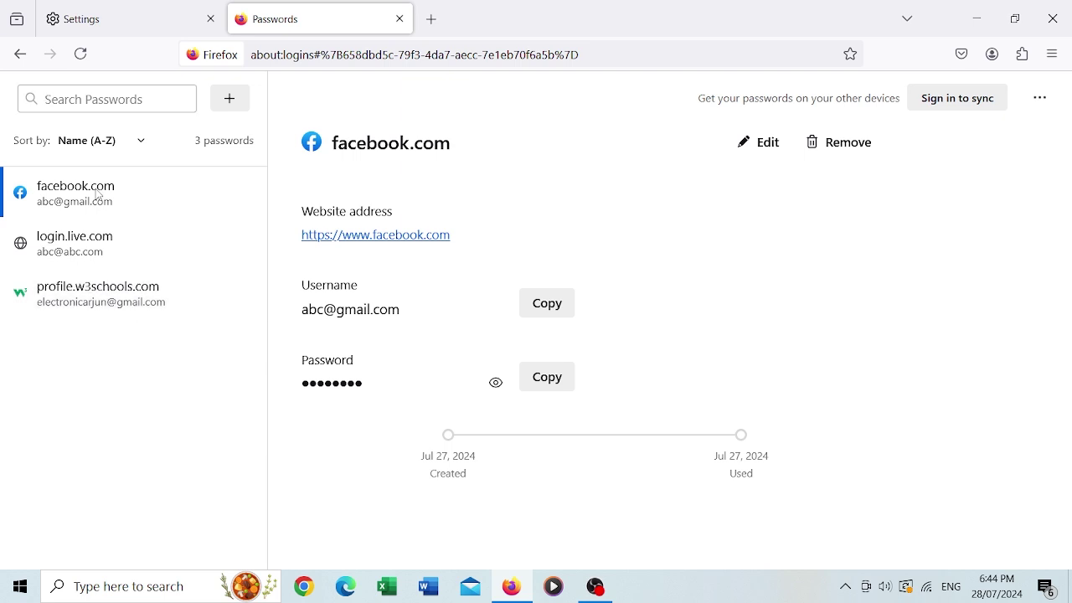
pyautogui.click(99, 255)
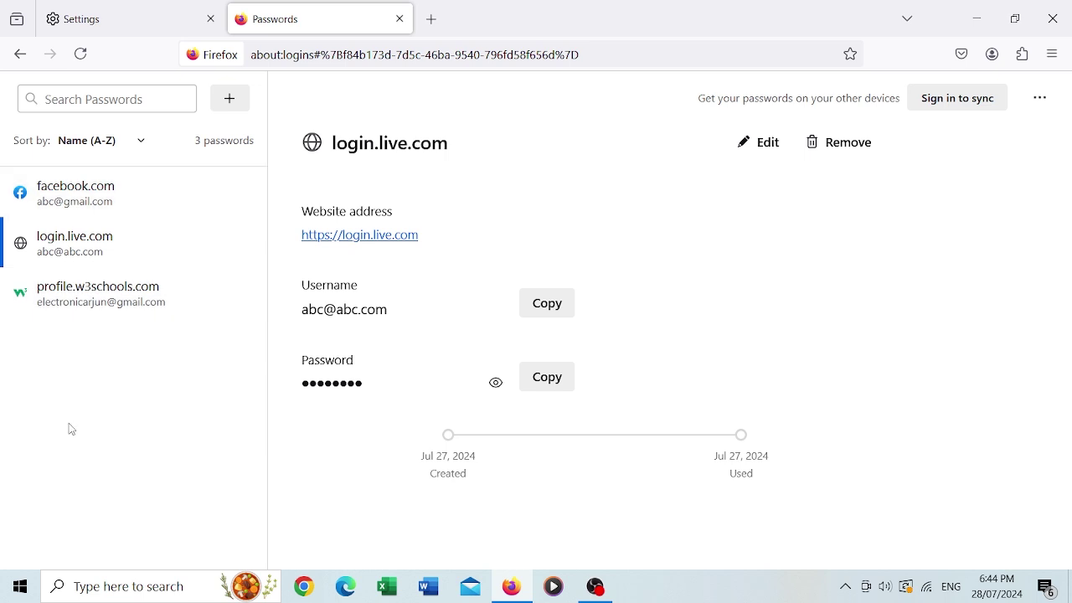
# Remove the profile.w3schools.com saved login and confirm the deletion
pyautogui.click(1039, 101)
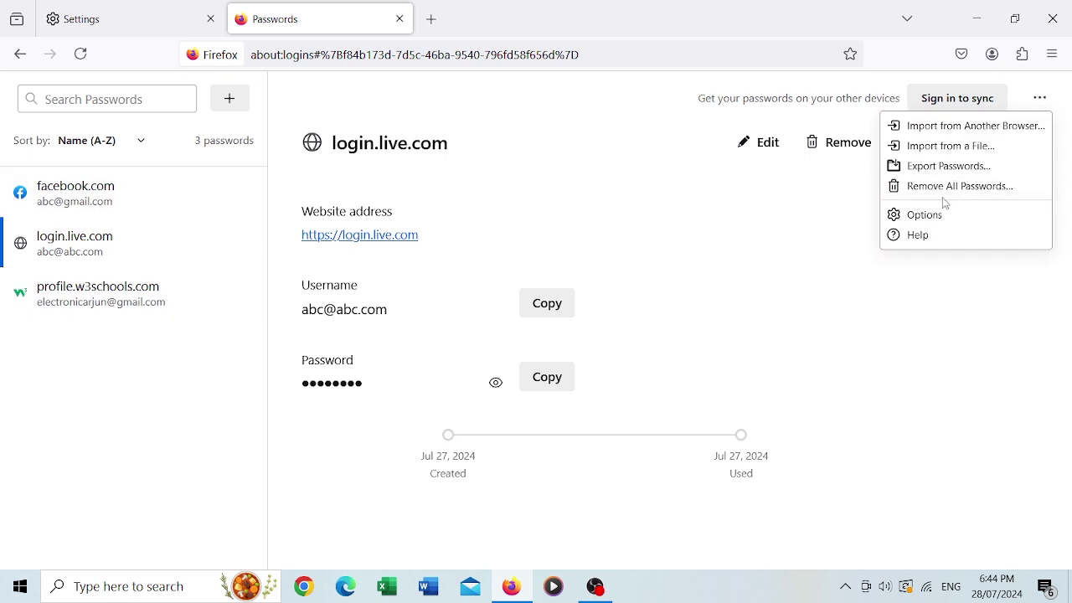
pyautogui.press('Escape')
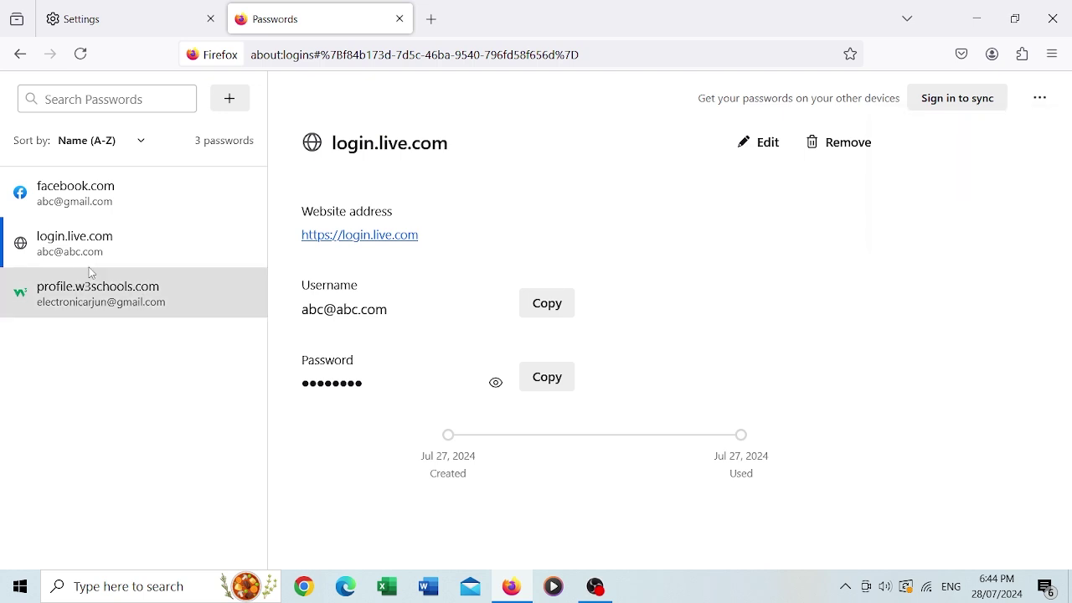
pyautogui.click(40, 303)
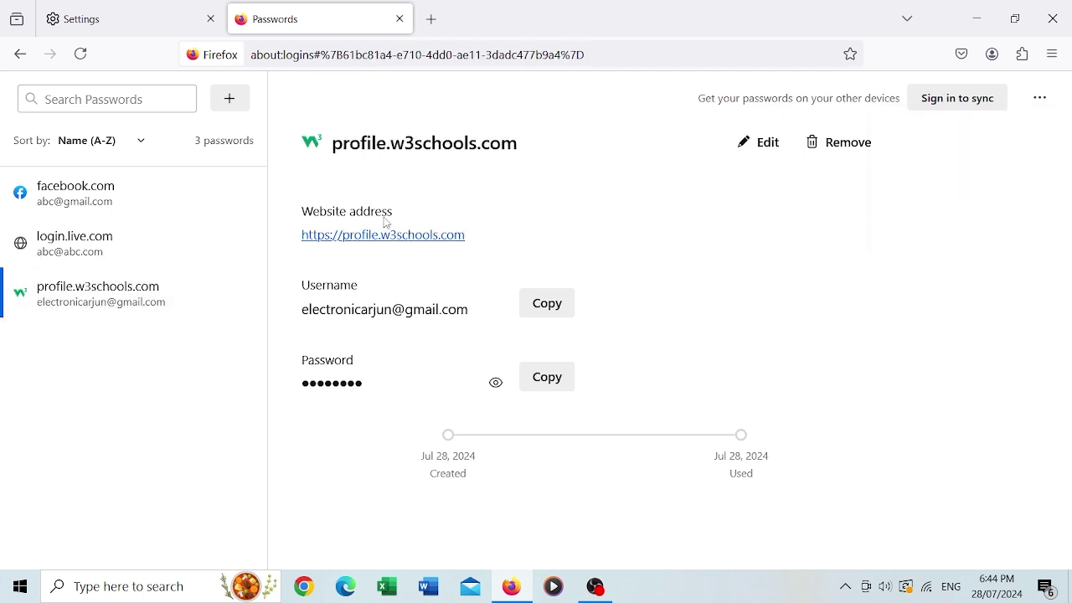
pyautogui.click(838, 143)
pyautogui.click(493, 396)
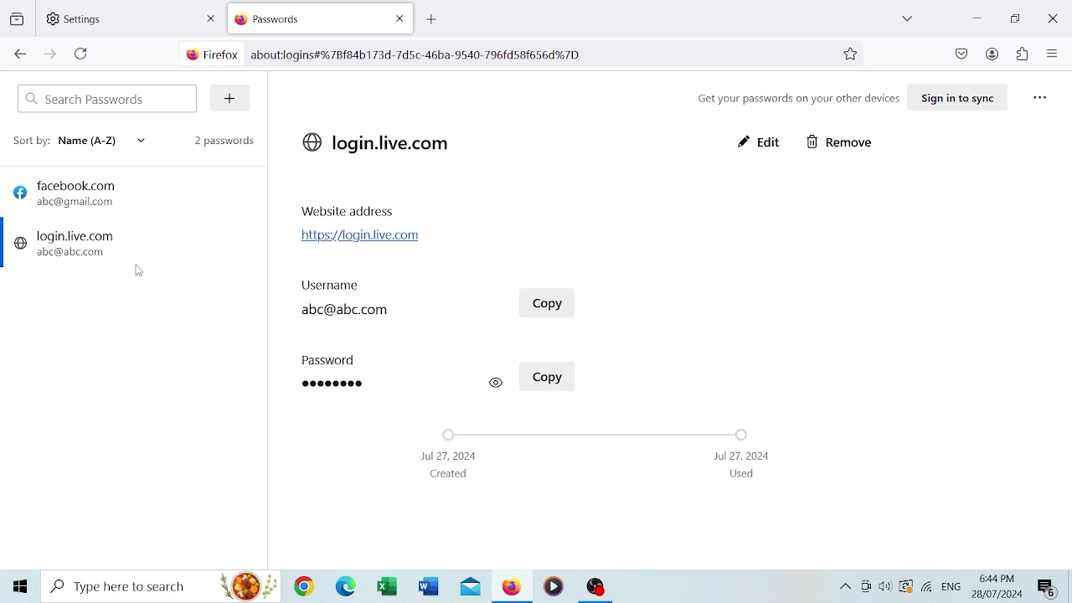
# Remove all remaining passwords, acknowledging the removal cannot be undone
pyautogui.click(1039, 98)
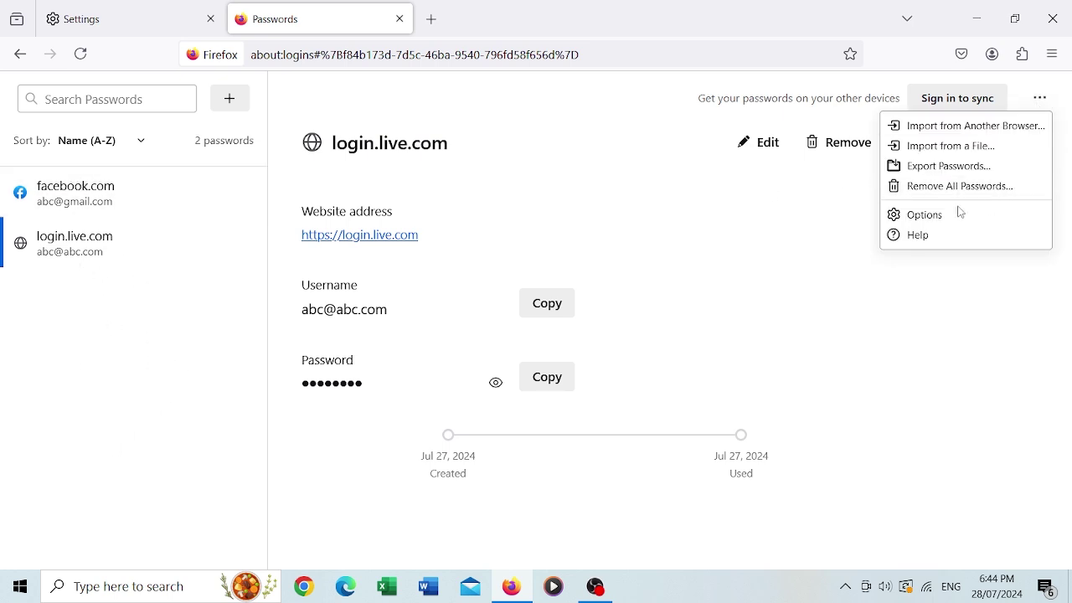
pyautogui.click(925, 190)
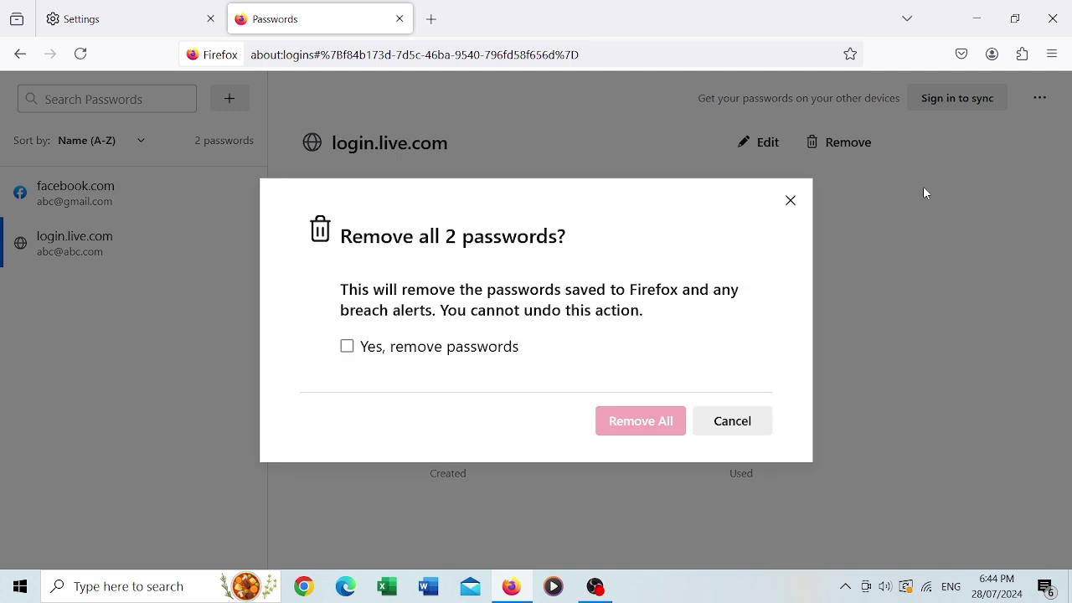
pyautogui.click(479, 348)
pyautogui.click(659, 430)
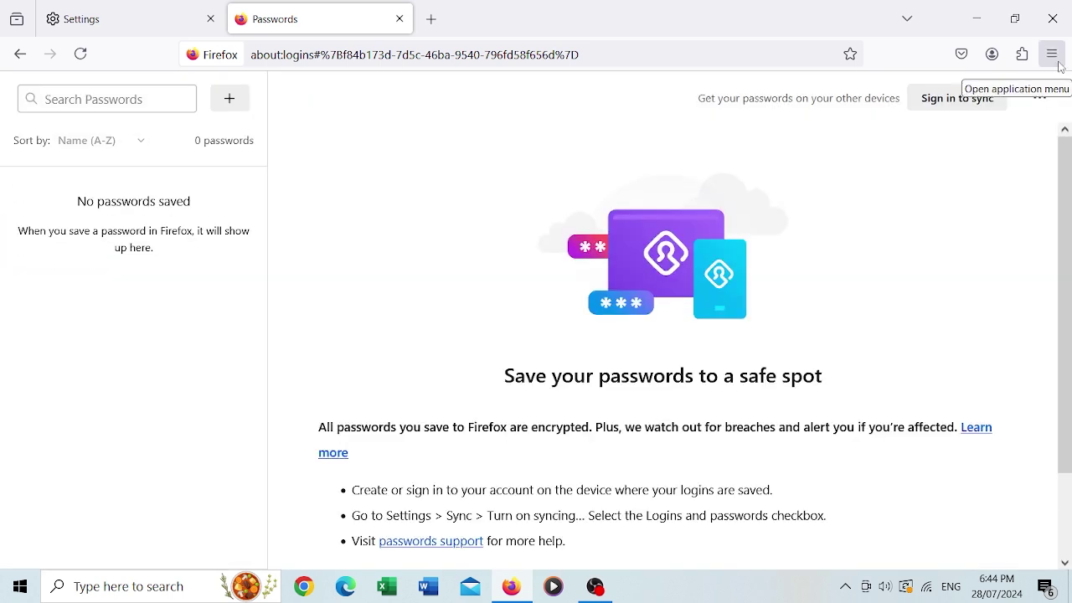